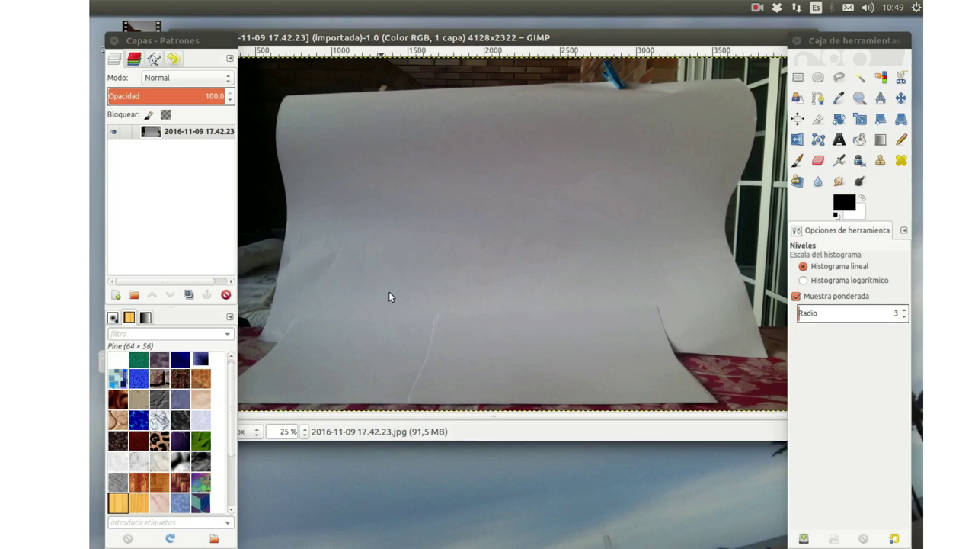
Step: Shift the GIMP photo window slightly and bring up the Colores adjustments list
{"action": "left_click_drag", "start_coordinate": [434, 37], "coordinate": [414, 40]}
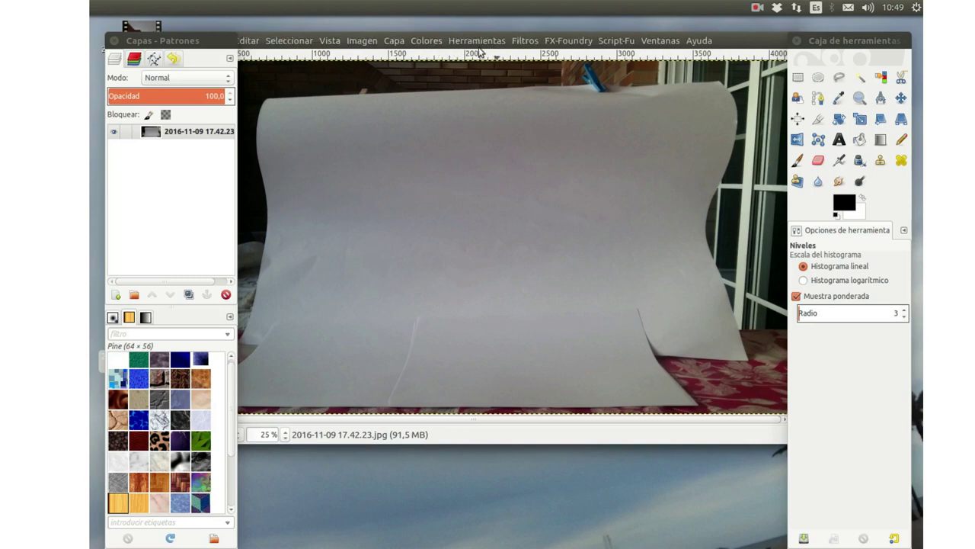
{"action": "left_click", "coordinate": [428, 41]}
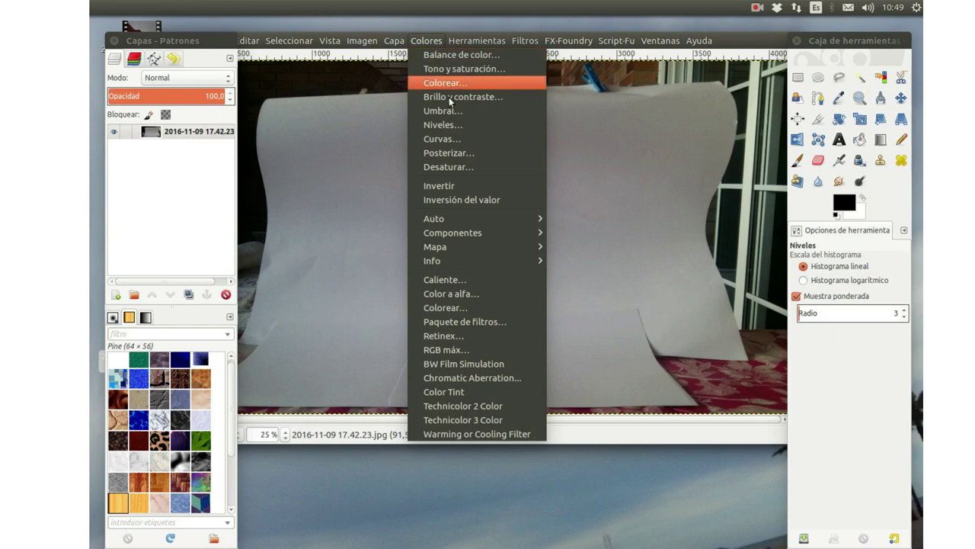
Step: In Niveles, raise the black input level to 49 and pull the white input toward 144
{"action": "left_click", "coordinate": [443, 125]}
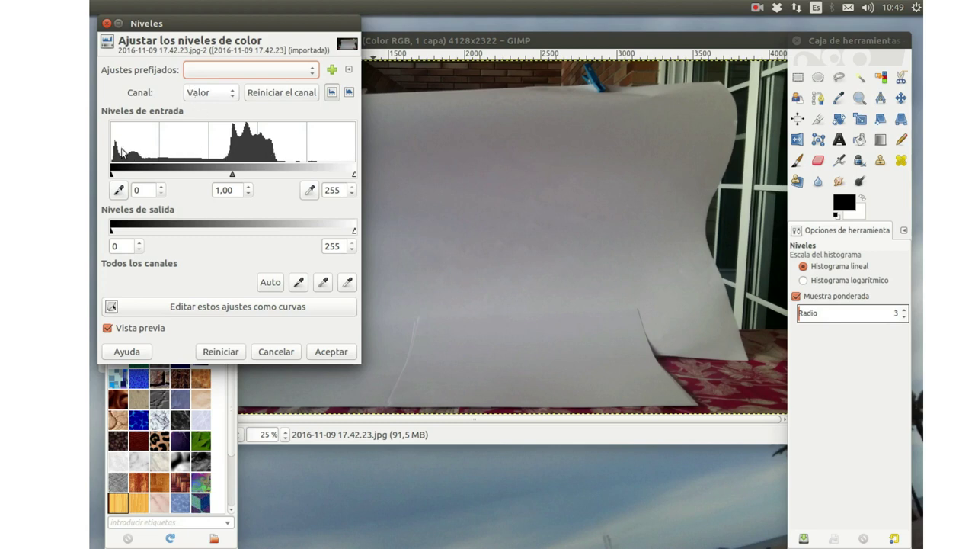
{"action": "left_click_drag", "start_coordinate": [112, 176], "coordinate": [112, 177]}
{"action": "left_click_drag", "start_coordinate": [112, 175], "coordinate": [158, 175]}
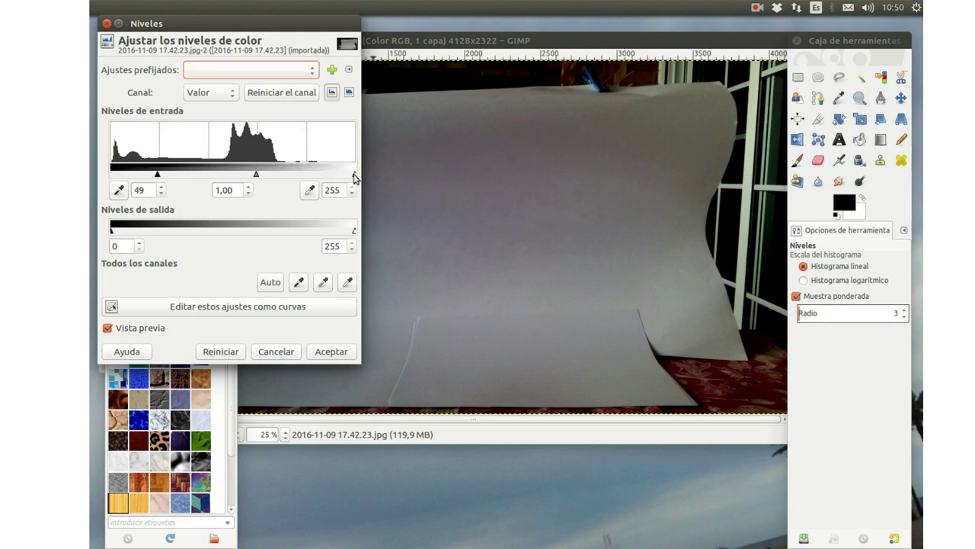
{"action": "left_click_drag", "start_coordinate": [353, 174], "coordinate": [250, 171]}
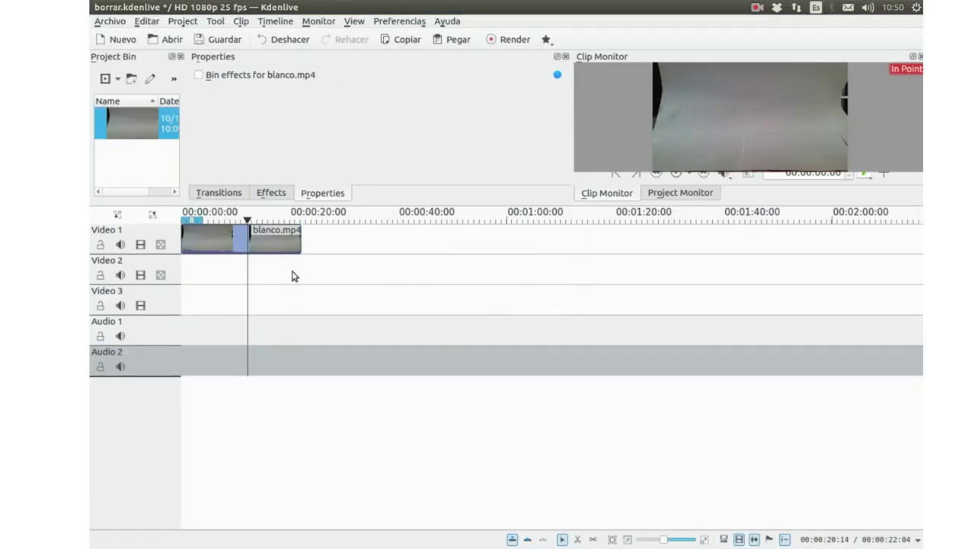
Step: Move the Kdenlive playhead to about 16 seconds to preview the tomato and blue crane frame
{"action": "left_click", "coordinate": [260, 221]}
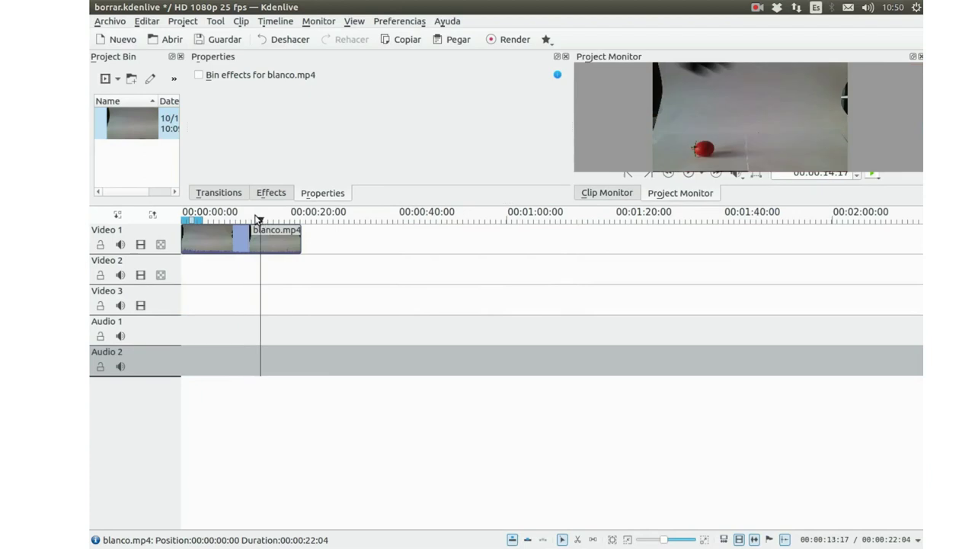
{"action": "left_click_drag", "start_coordinate": [260, 221], "coordinate": [268, 221]}
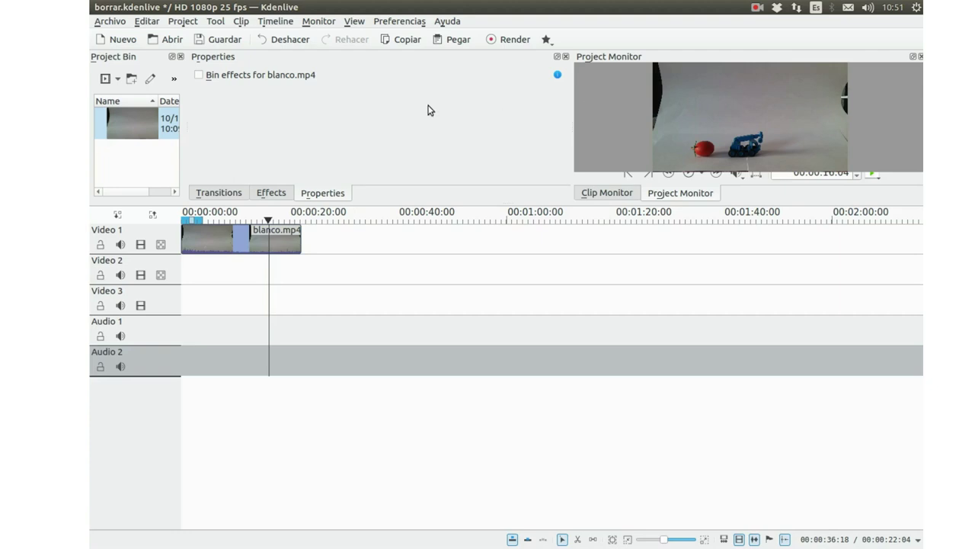
Step: Add Crop, Scale and Position to blanco.mp4, cropping 120 on the left and 38 at the bottom
{"action": "right_click", "coordinate": [236, 244]}
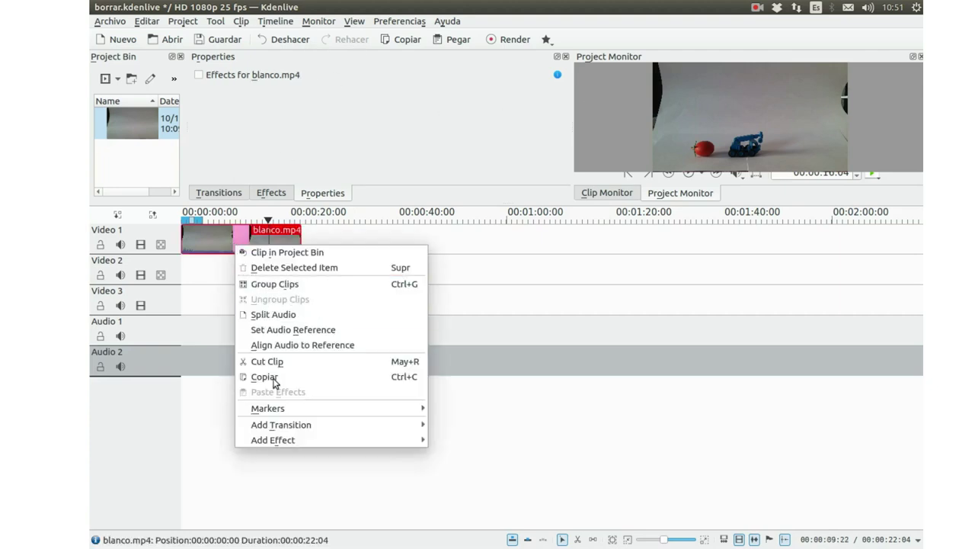
{"action": "mouse_move", "coordinate": [390, 443]}
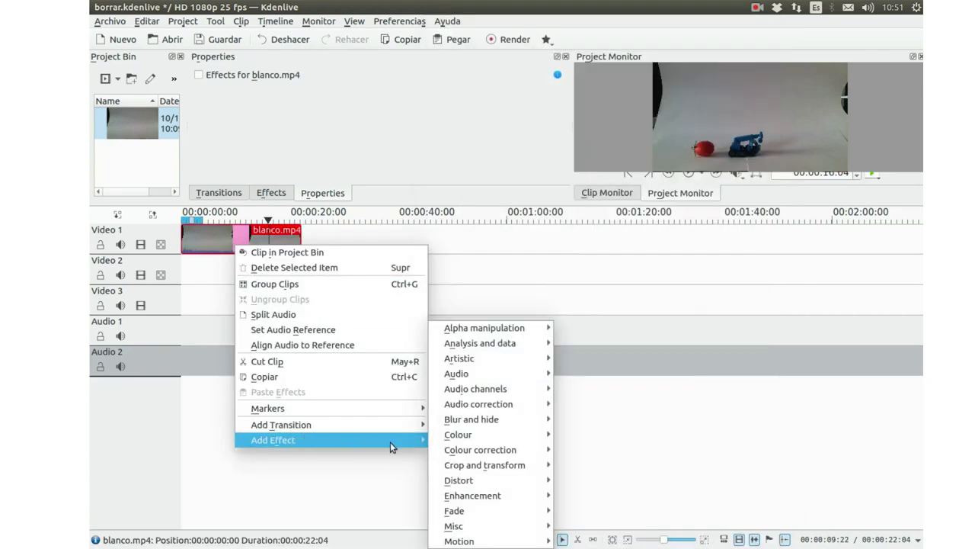
{"action": "mouse_move", "coordinate": [518, 465]}
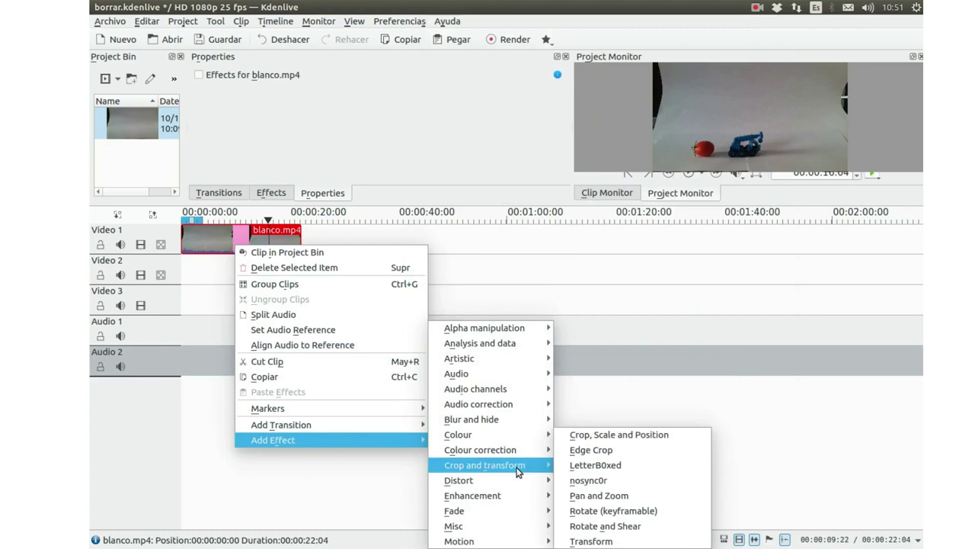
{"action": "left_click", "coordinate": [609, 438]}
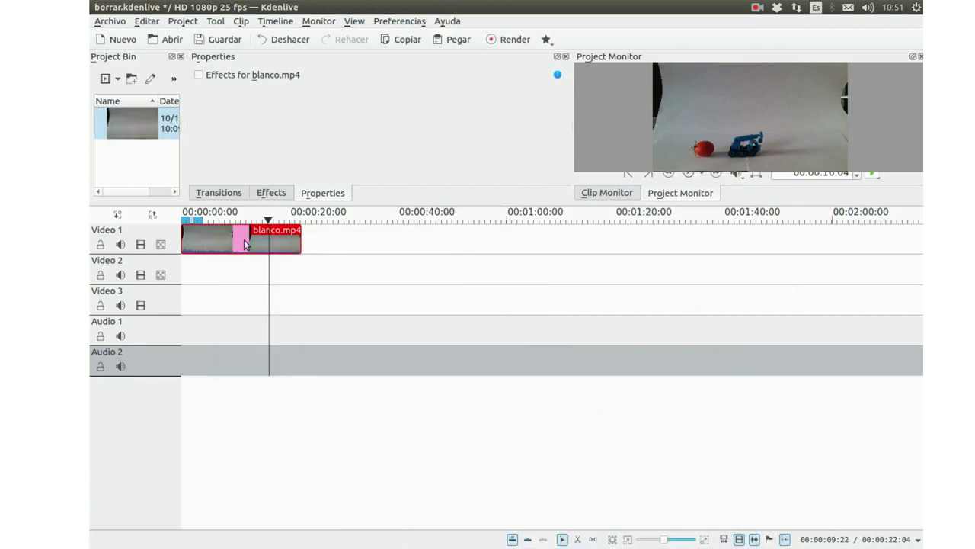
{"action": "mouse_move", "coordinate": [202, 112]}
{"action": "left_mouse_down"}
{"action": "mouse_move", "coordinate": [218, 111]}
{"action": "mouse_move", "coordinate": [214, 125]}
{"action": "left_mouse_up"}
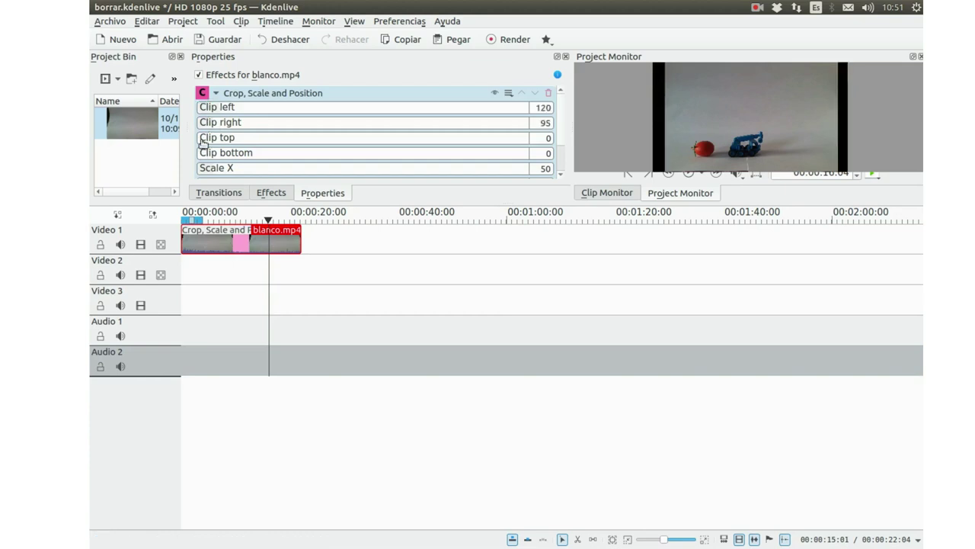
{"action": "left_click_drag", "start_coordinate": [205, 153], "coordinate": [215, 153]}
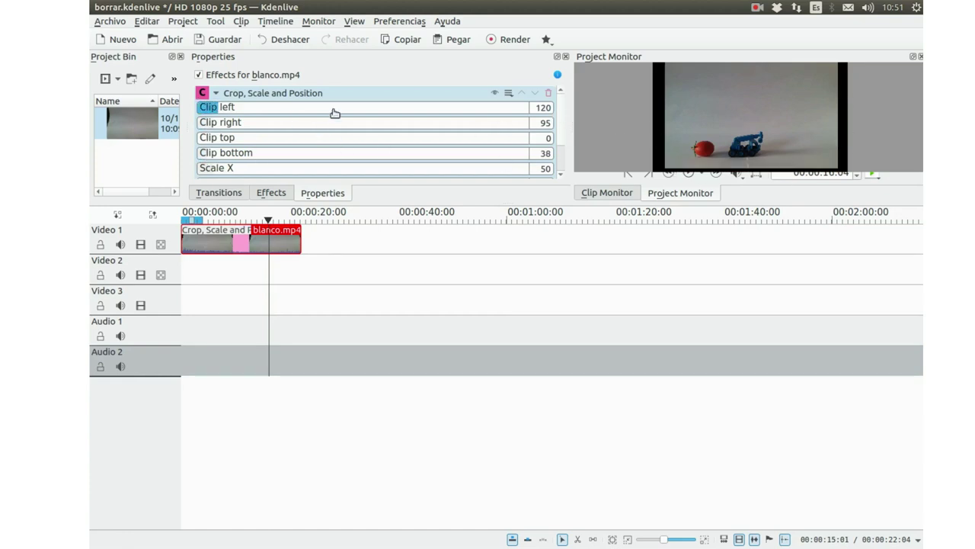
Step: Create a 25-second white colour clip, put it on Video 2, and trim it to blanco.mp4's length
{"action": "left_click", "coordinate": [118, 79]}
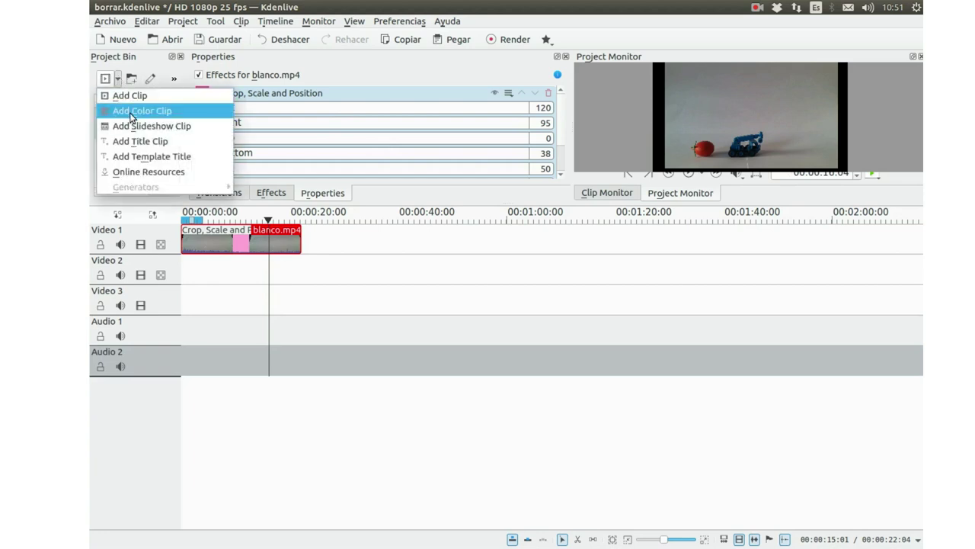
{"action": "left_click", "coordinate": [132, 111]}
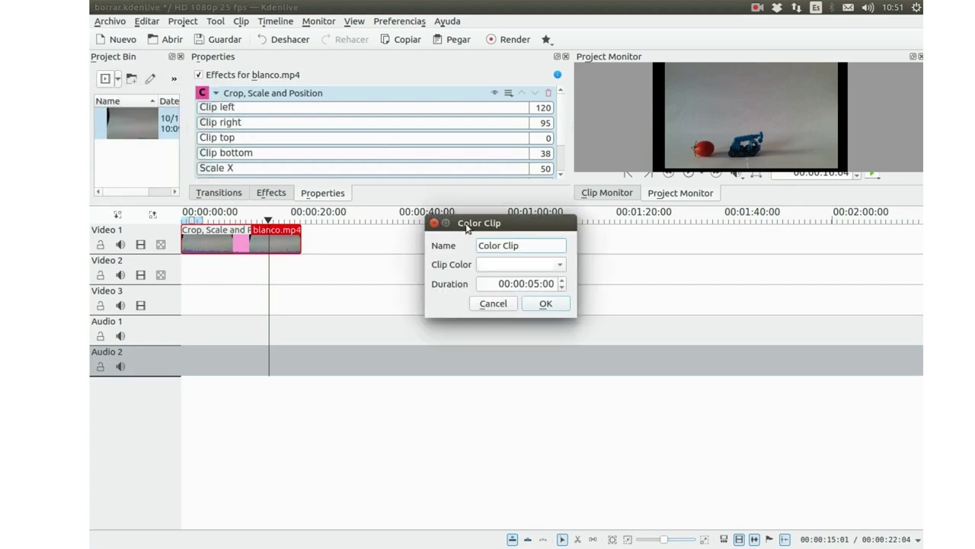
{"action": "left_click", "coordinate": [539, 284]}
{"action": "type", "text": "2"}
{"action": "left_click", "coordinate": [541, 303]}
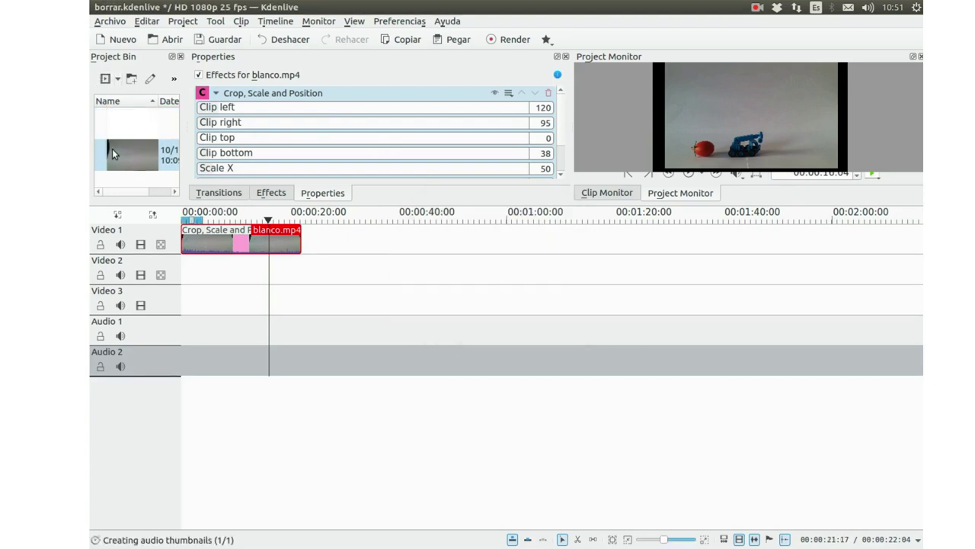
{"action": "mouse_move", "coordinate": [120, 118]}
{"action": "left_mouse_down"}
{"action": "mouse_move", "coordinate": [220, 268]}
{"action": "mouse_move", "coordinate": [210, 267]}
{"action": "left_mouse_up"}
{"action": "left_click_drag", "start_coordinate": [317, 270], "coordinate": [301, 271]}
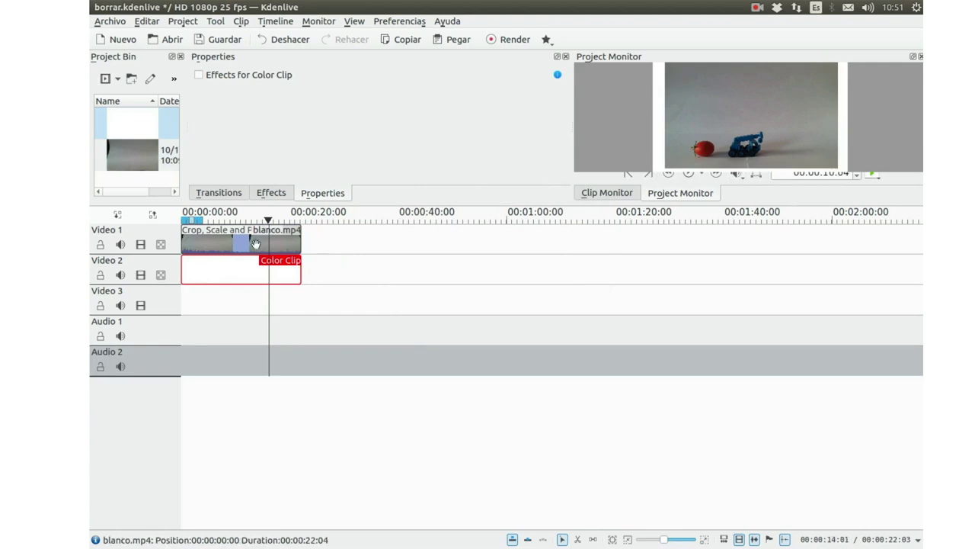
Step: Apply Colour correction > Levels to blanco.mp4 and lower the Input white level to 455
{"action": "right_click", "coordinate": [225, 244]}
{"action": "mouse_move", "coordinate": [289, 441]}
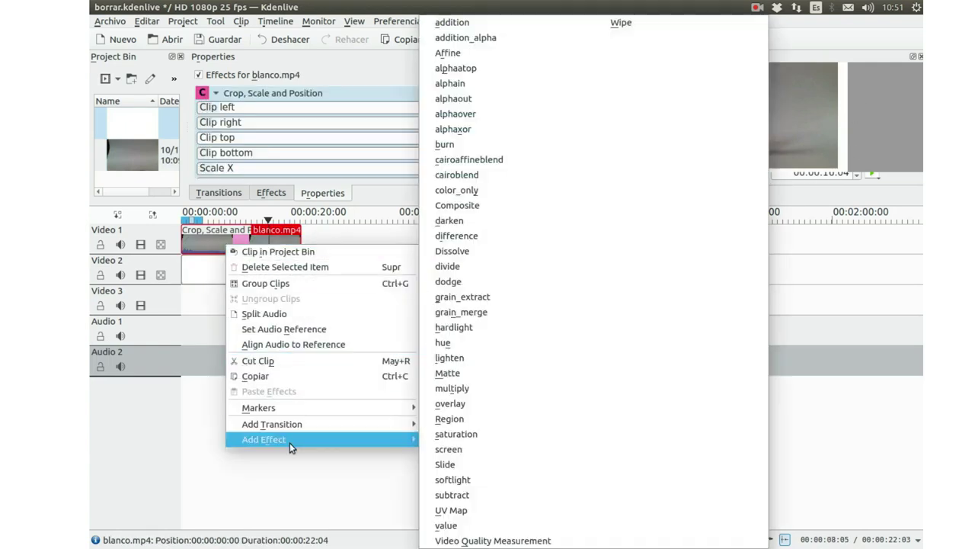
{"action": "mouse_move", "coordinate": [457, 449]}
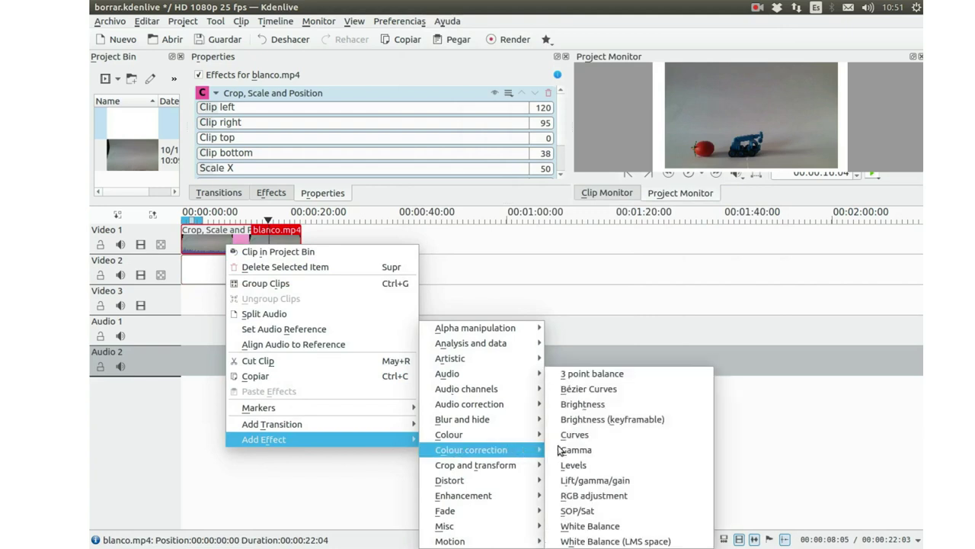
{"action": "left_click", "coordinate": [576, 464]}
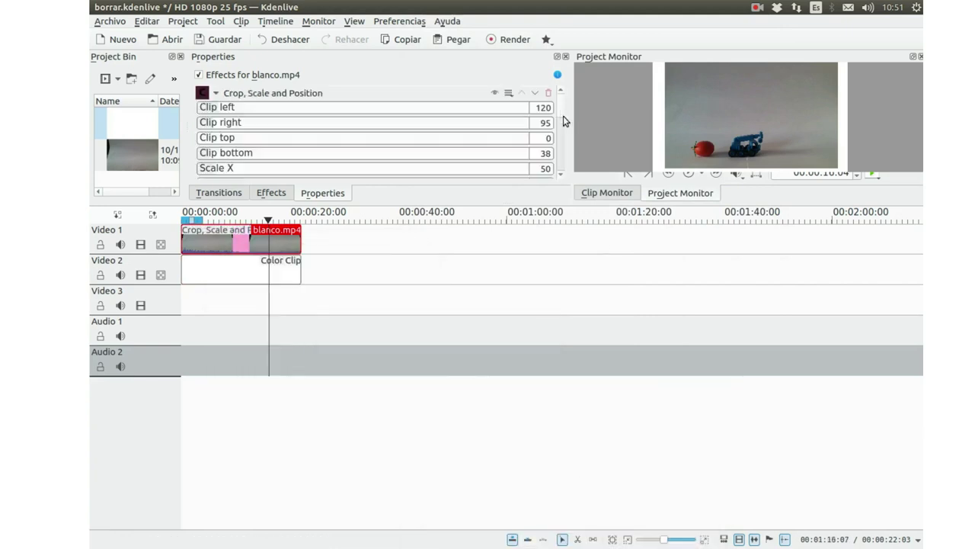
{"action": "left_click_drag", "start_coordinate": [563, 116], "coordinate": [554, 158]}
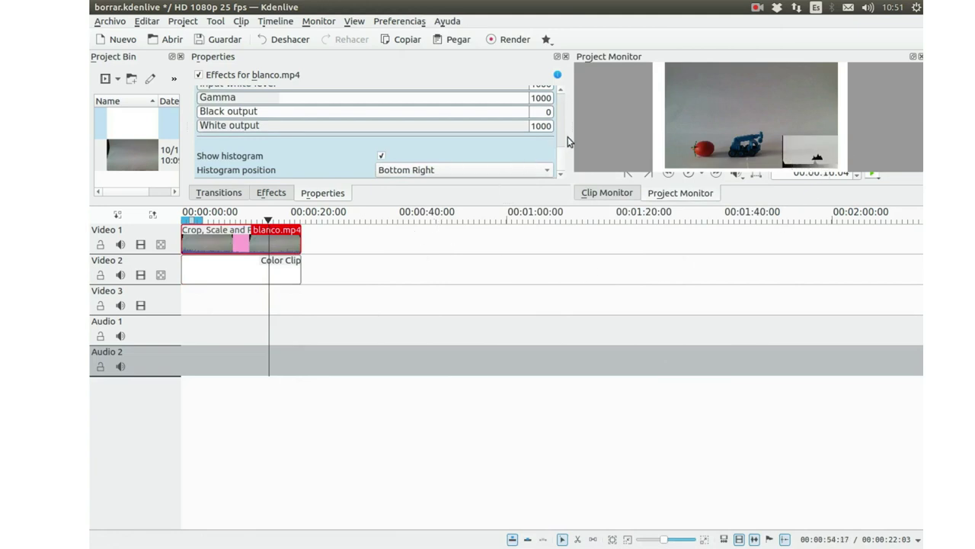
{"action": "mouse_move", "coordinate": [562, 159]}
{"action": "left_mouse_down"}
{"action": "mouse_move", "coordinate": [565, 102]}
{"action": "mouse_move", "coordinate": [570, 156]}
{"action": "left_mouse_up"}
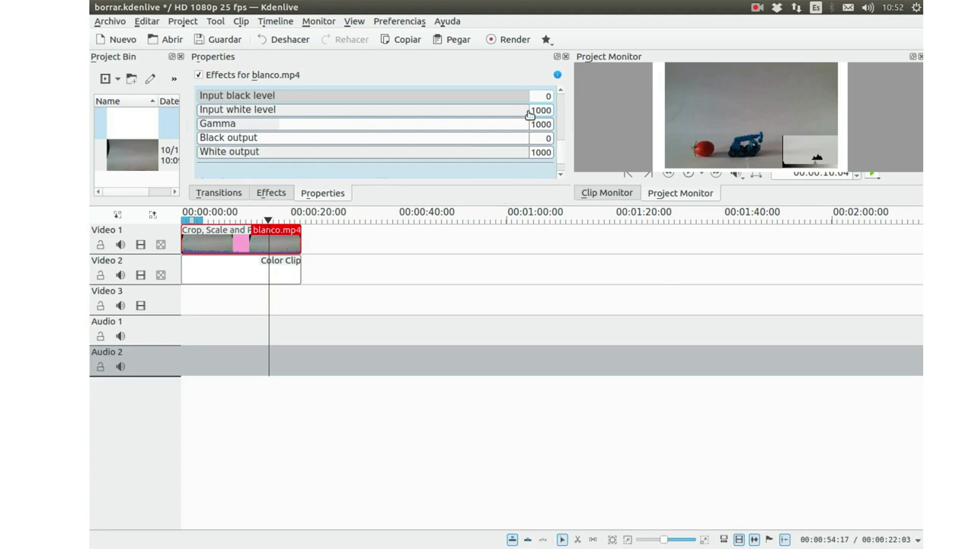
{"action": "left_click", "coordinate": [529, 114]}
{"action": "left_click_drag", "start_coordinate": [523, 115], "coordinate": [395, 104]}
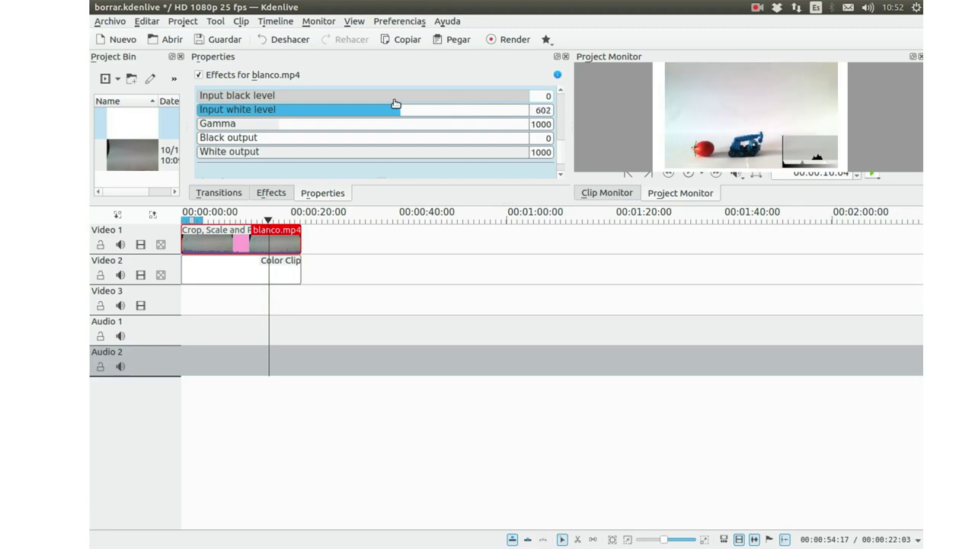
{"action": "mouse_move", "coordinate": [396, 104]}
{"action": "left_mouse_down"}
{"action": "mouse_move", "coordinate": [330, 103]}
{"action": "mouse_move", "coordinate": [364, 103]}
{"action": "mouse_move", "coordinate": [348, 101]}
{"action": "left_mouse_up"}
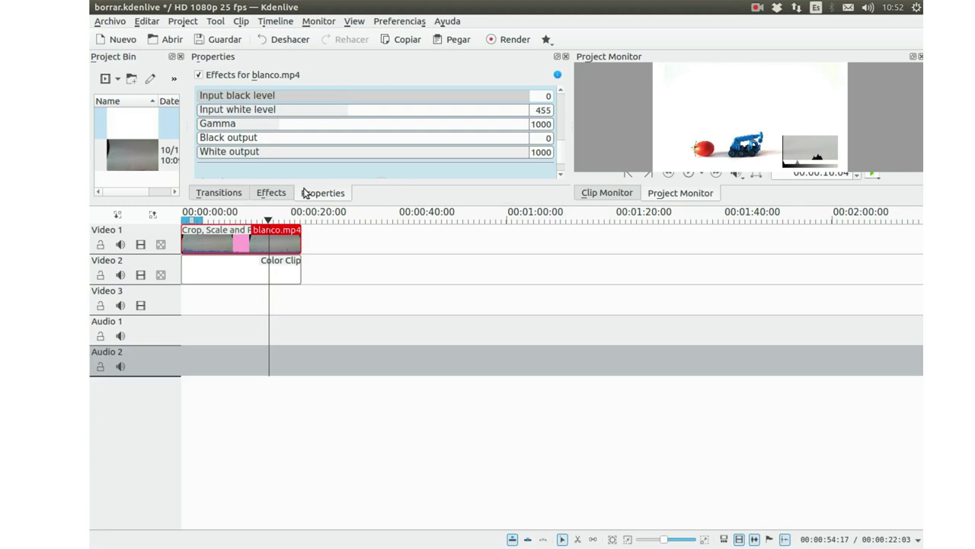
Step: Scrub ahead, turn off the Levels histogram overlay, and show the Project Monitor full screen
{"action": "left_click", "coordinate": [211, 223]}
{"action": "left_click_drag", "start_coordinate": [209, 222], "coordinate": [283, 222]}
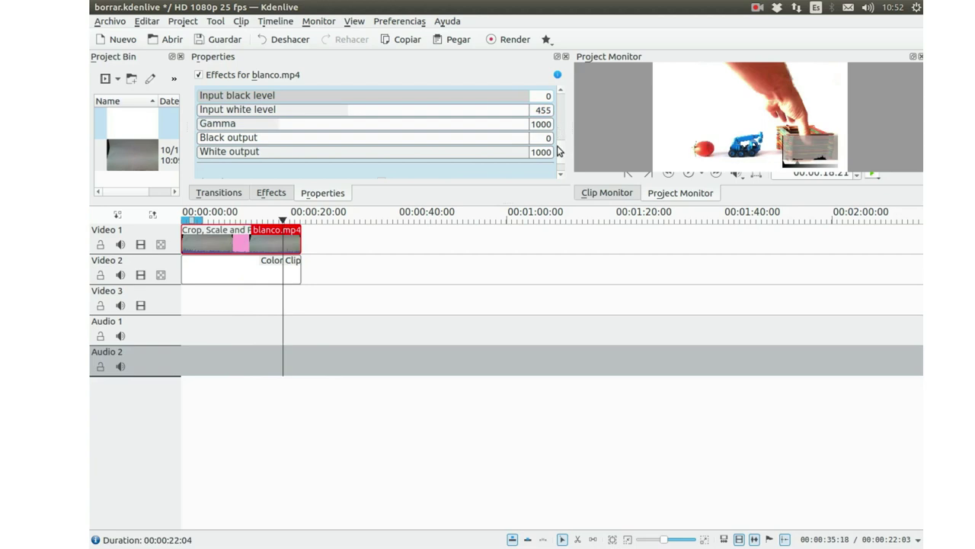
{"action": "scroll", "coordinate": [557, 168], "scroll_direction": "down", "scroll_amount": 2}
{"action": "left_click", "coordinate": [381, 156]}
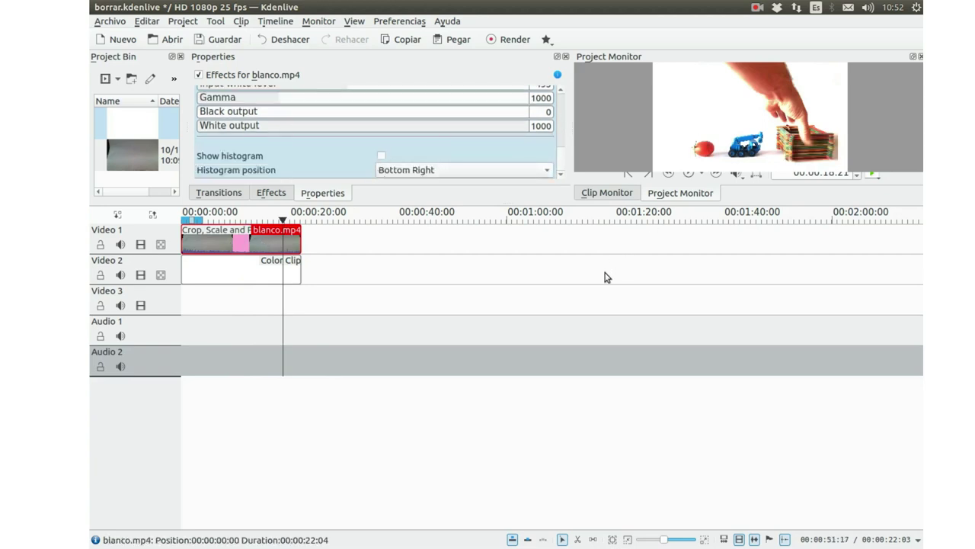
{"action": "double_click", "coordinate": [683, 156]}
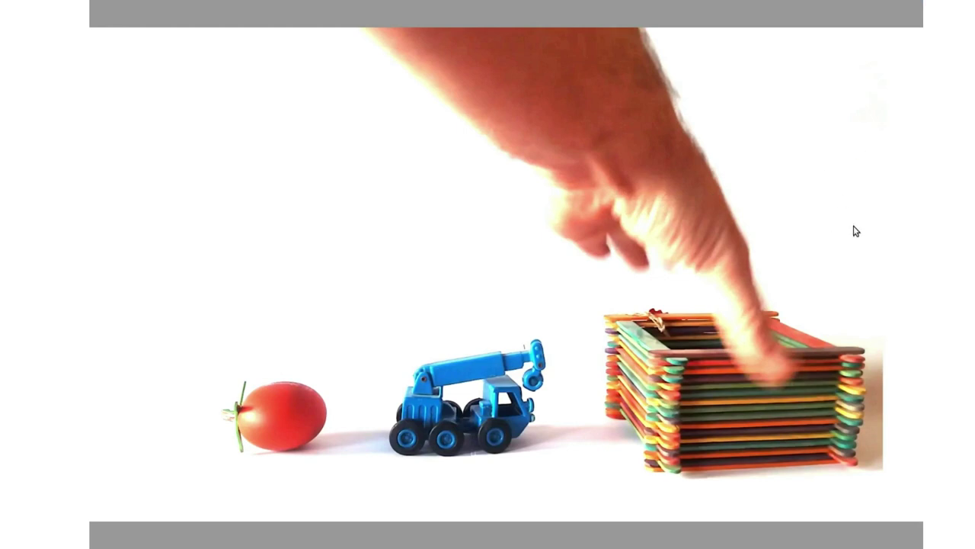